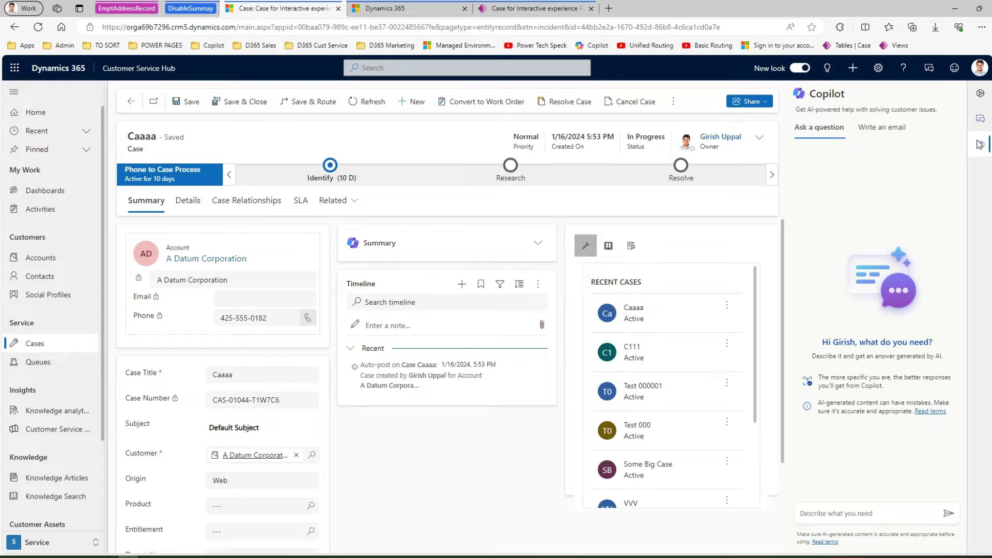
Close the Copilot side pane on case Caaaa so the form spans the full width.
{"action": "left_click", "coordinate": [979, 145]}
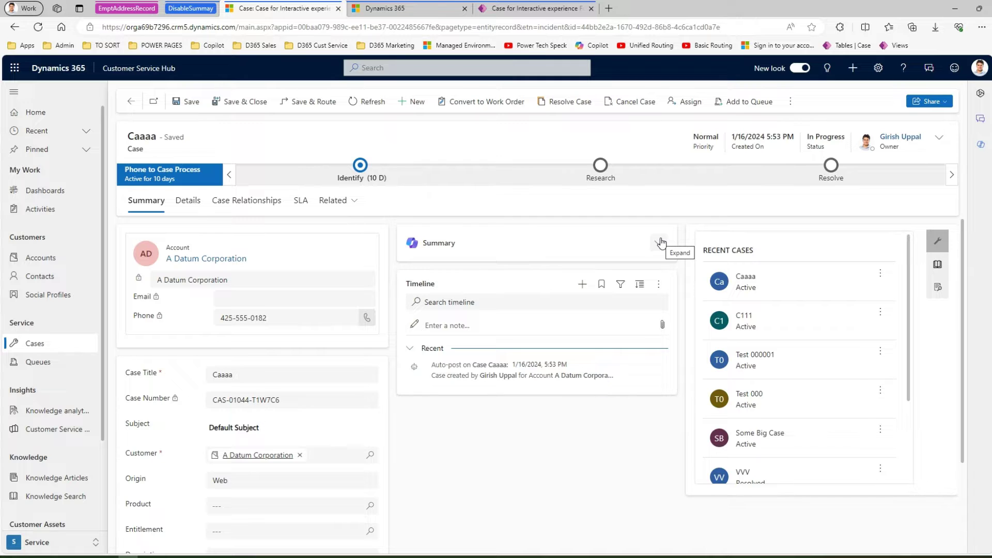
Go to Cases and open Case Ticket 000 from My Active Cases.
{"action": "left_click", "coordinate": [60, 344]}
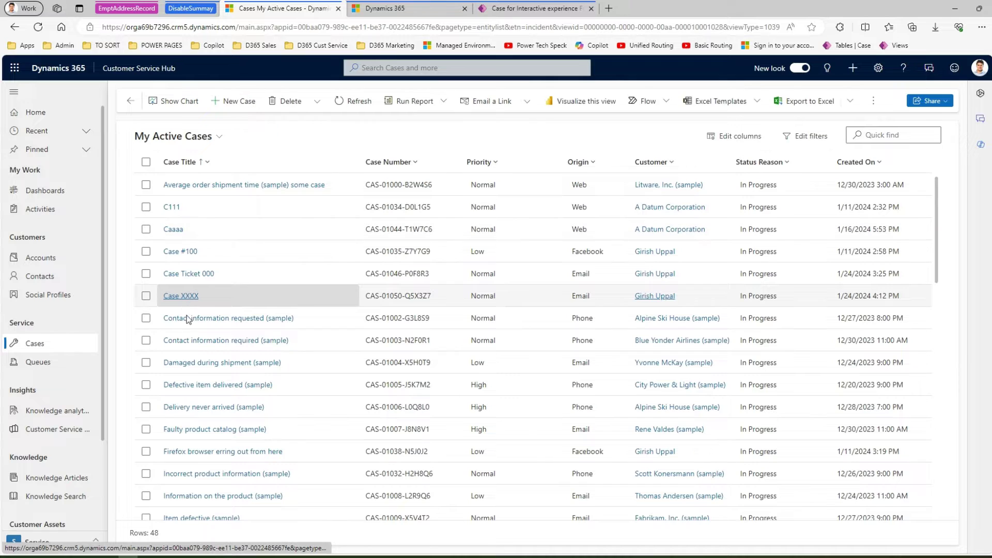
{"action": "left_click", "coordinate": [201, 273]}
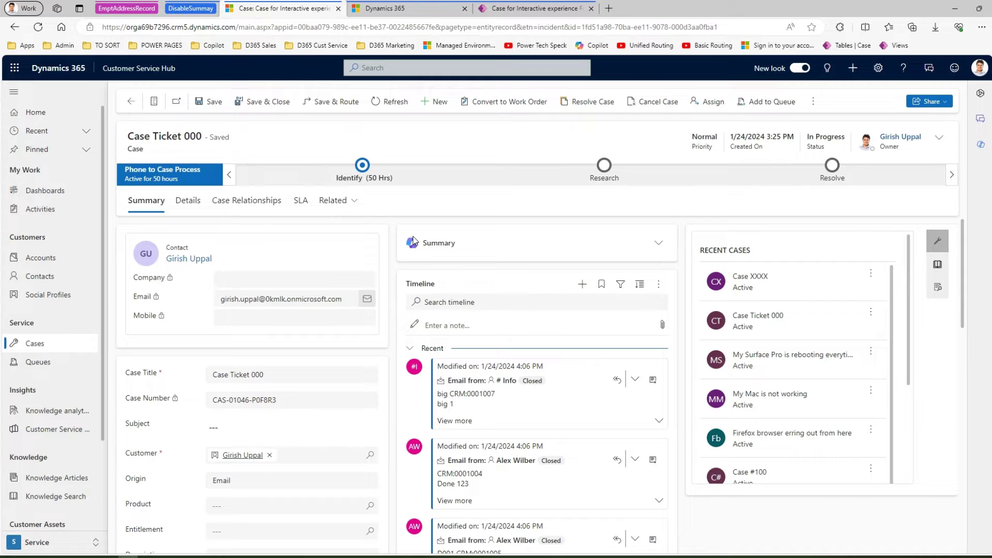
Expand Case Ticket 000's Summary card to generate the Copilot recap, then select and deselect its text.
{"action": "left_click", "coordinate": [659, 243]}
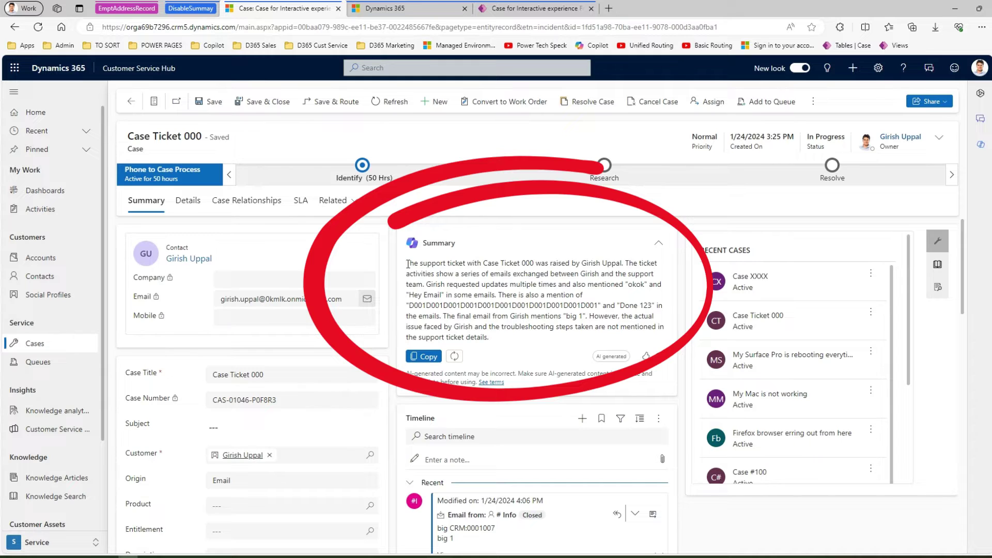
{"action": "mouse_move", "coordinate": [407, 264]}
{"action": "left_mouse_down"}
{"action": "mouse_move", "coordinate": [442, 274]}
{"action": "mouse_move", "coordinate": [489, 327]}
{"action": "left_mouse_up"}
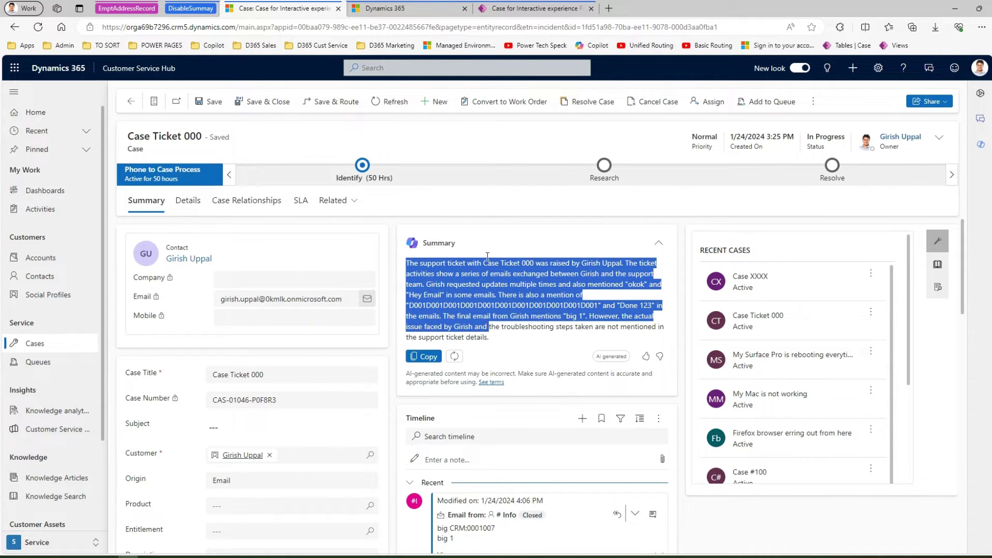
{"action": "left_click", "coordinate": [510, 238]}
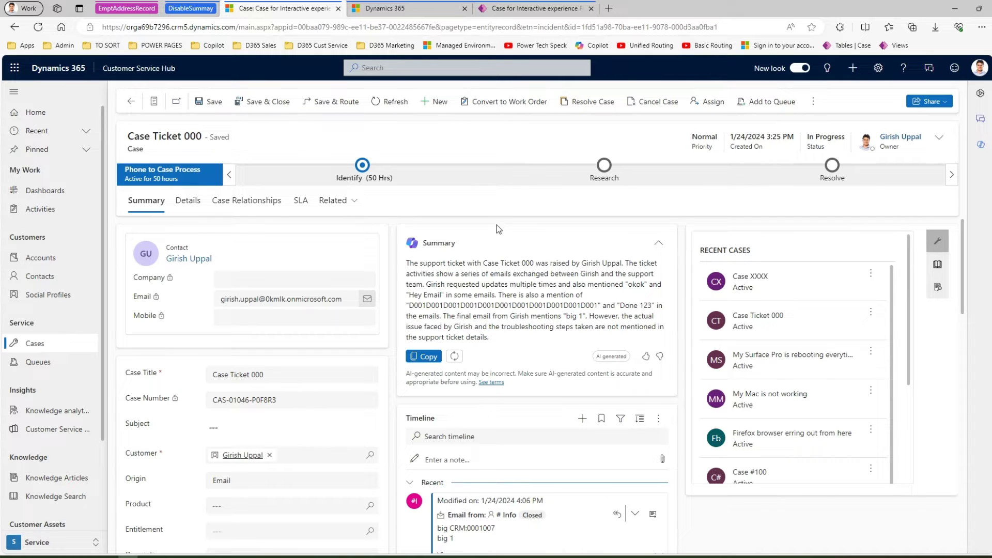
In the admin center tab, dismiss the Apps dialog to reveal the Agent experience Productivity page.
{"action": "left_click", "coordinate": [408, 8]}
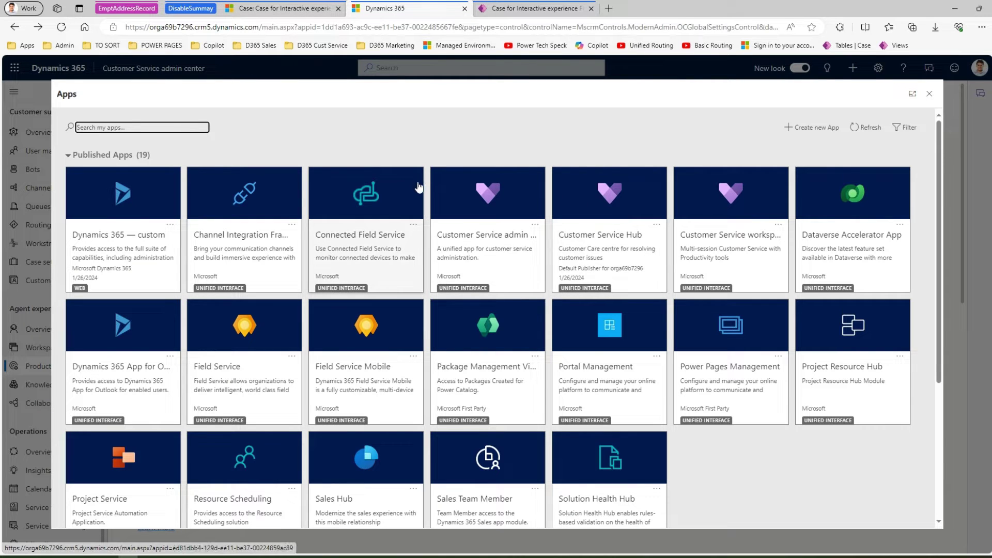
{"action": "left_click", "coordinate": [929, 97]}
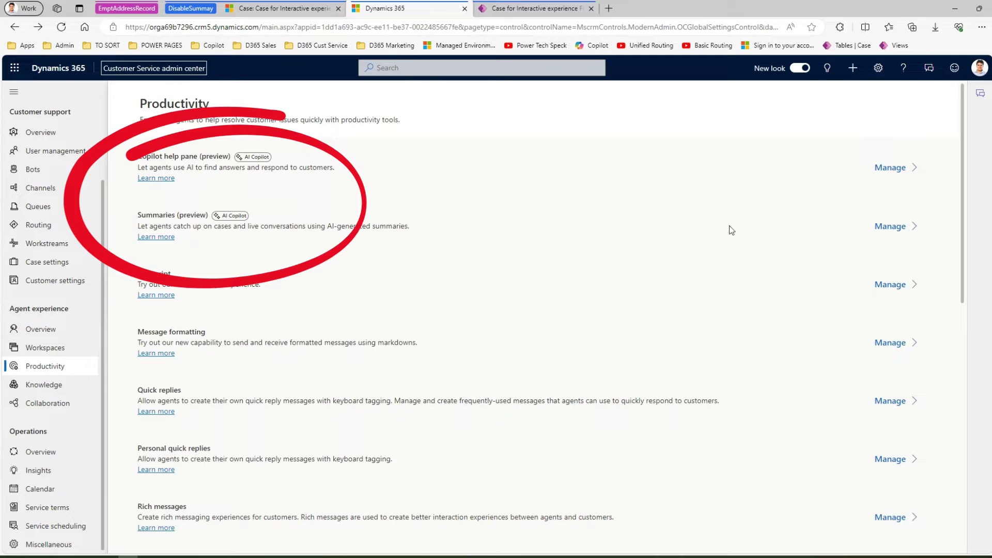
Untick 'Make case summaries available to agents' in the Summaries settings and save.
{"action": "left_click", "coordinate": [899, 228]}
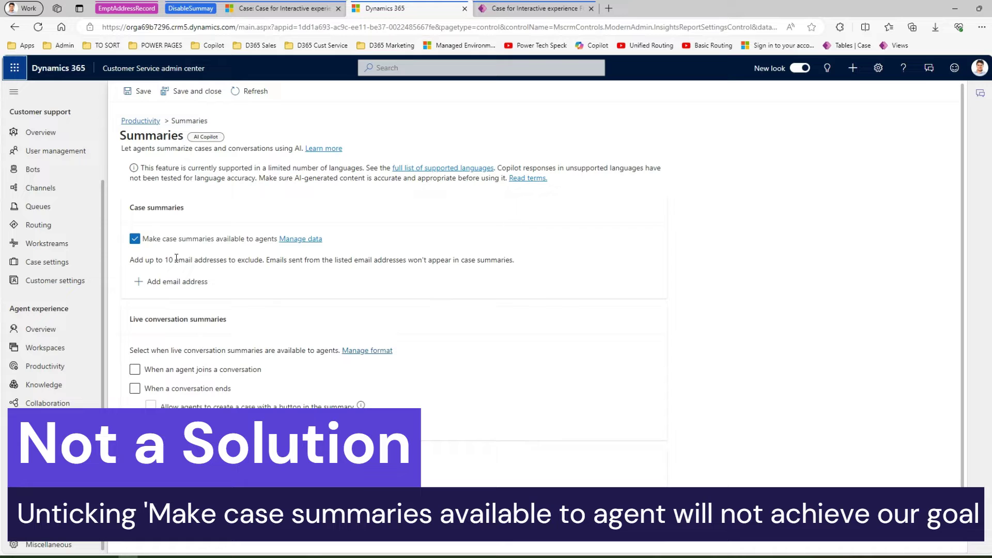
{"action": "left_click", "coordinate": [135, 239]}
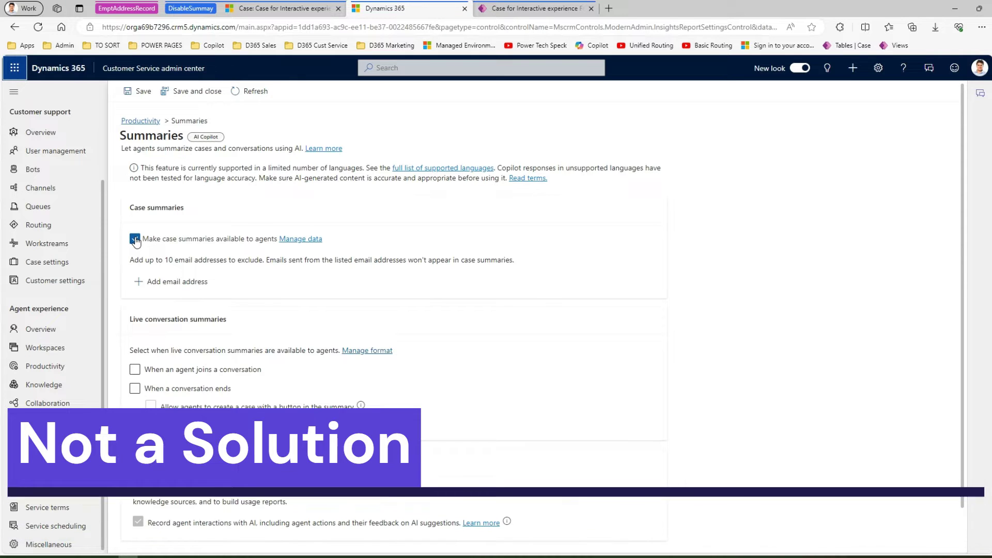
{"action": "left_click", "coordinate": [144, 92]}
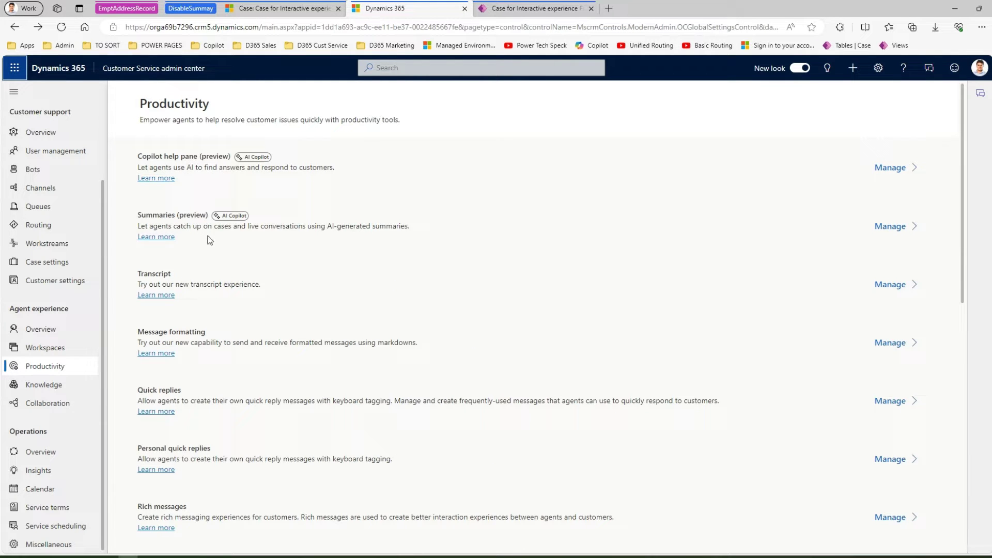
Refresh the Case Ticket 000 page with F5, then open a new browser tab.
{"action": "left_click", "coordinate": [295, 8]}
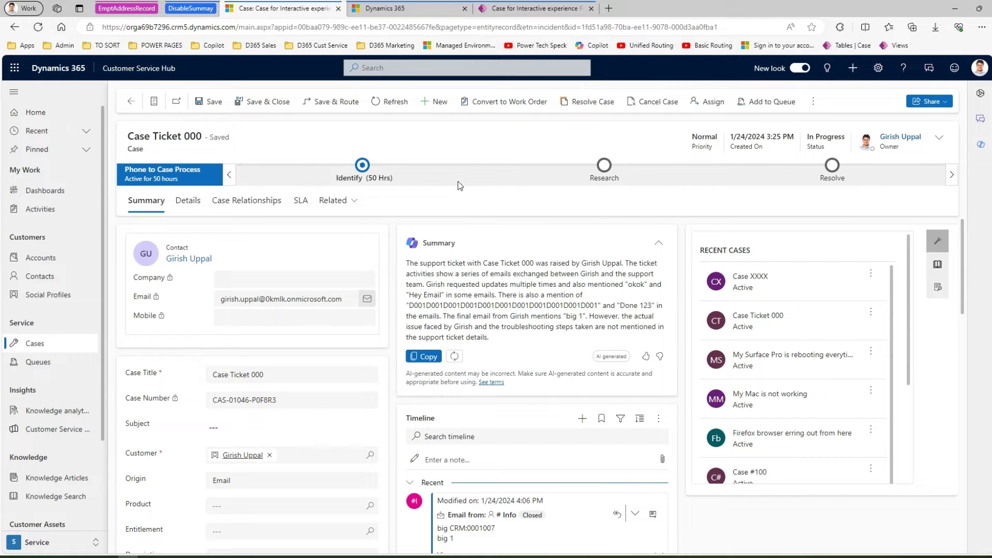
{"action": "key", "text": "F5"}
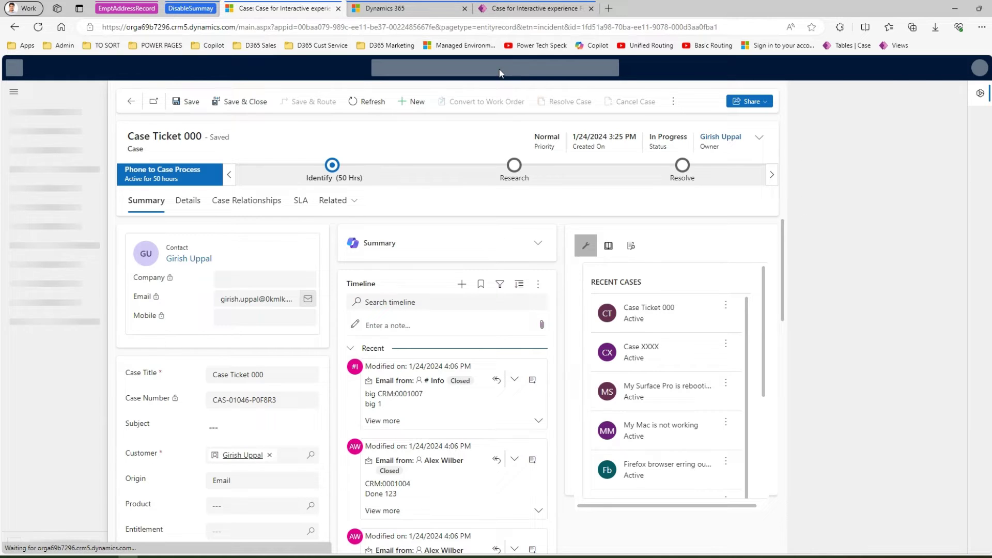
{"action": "mouse_move", "coordinate": [404, 9]}
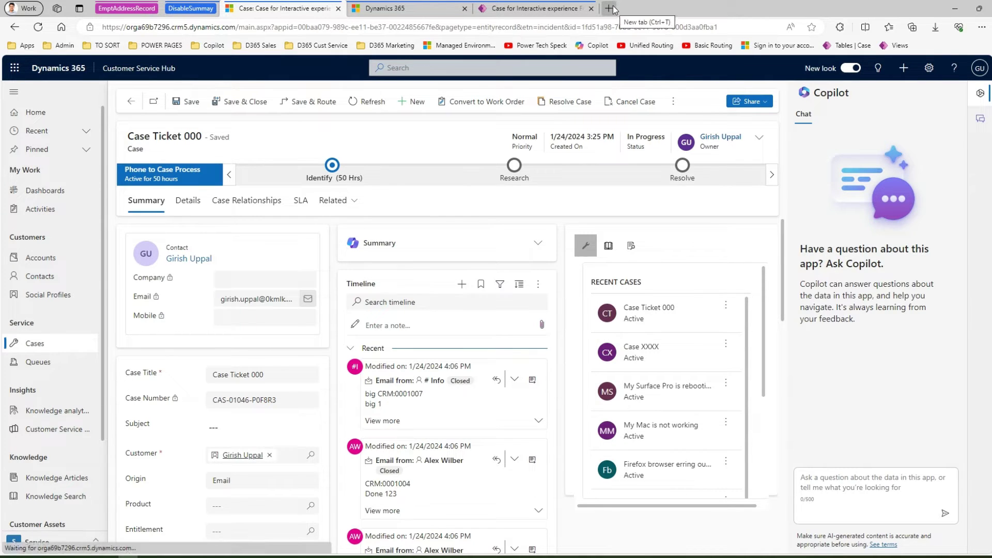
{"action": "key", "text": "ctrl+t"}
Open the Case table from the 'Tables | Case' bookmark and open its Case for Interactive experience form.
{"action": "left_click", "coordinate": [849, 46]}
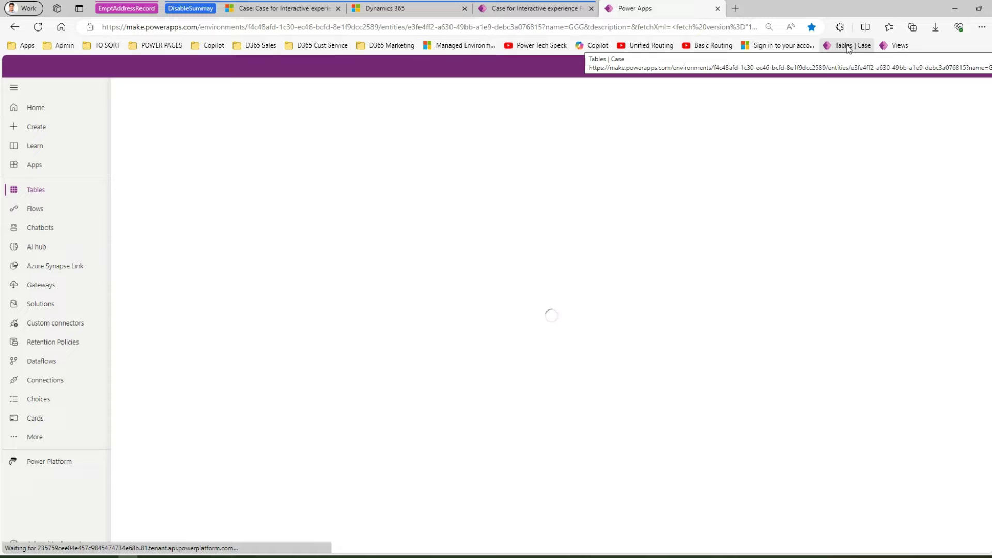
{"action": "left_click", "coordinate": [283, 11]}
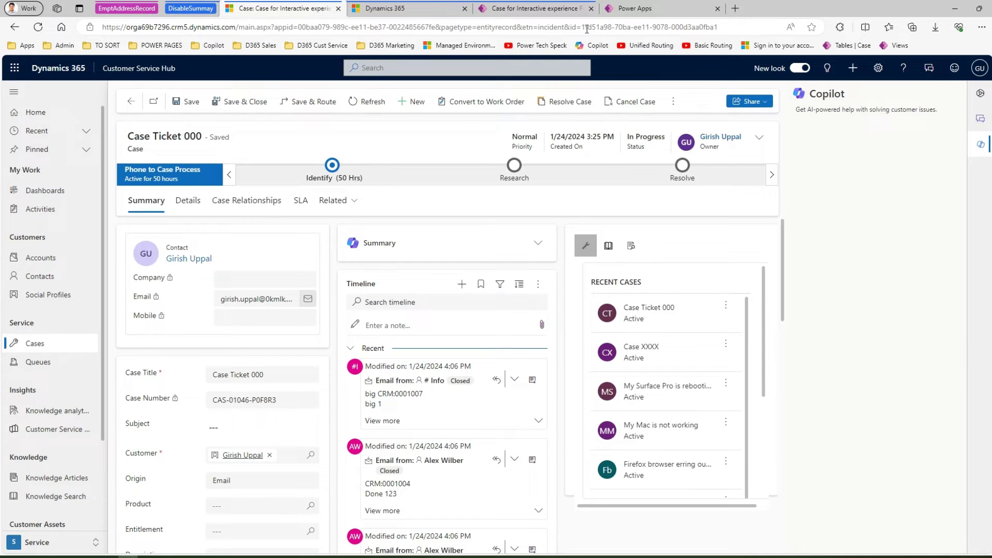
{"action": "left_click", "coordinate": [650, 10]}
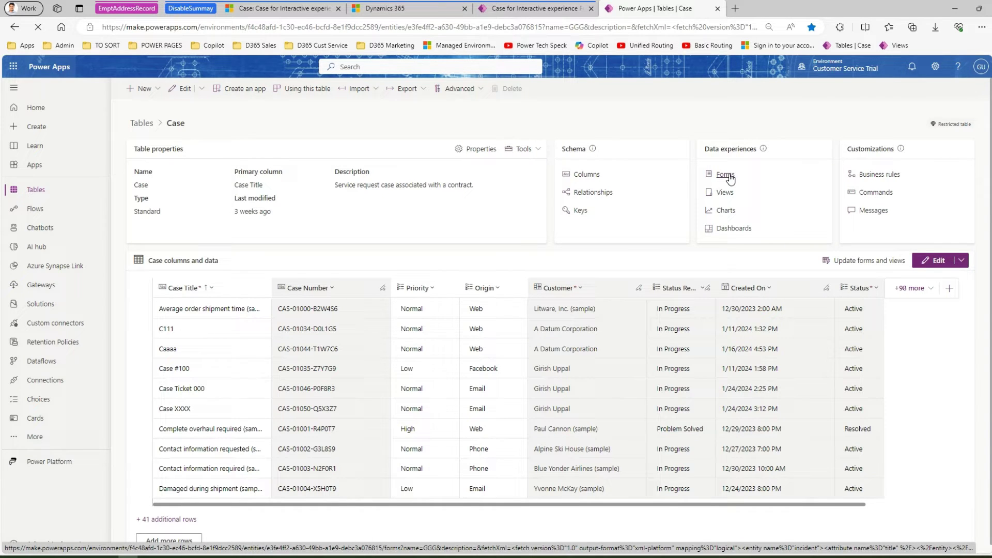
{"action": "left_click", "coordinate": [725, 175]}
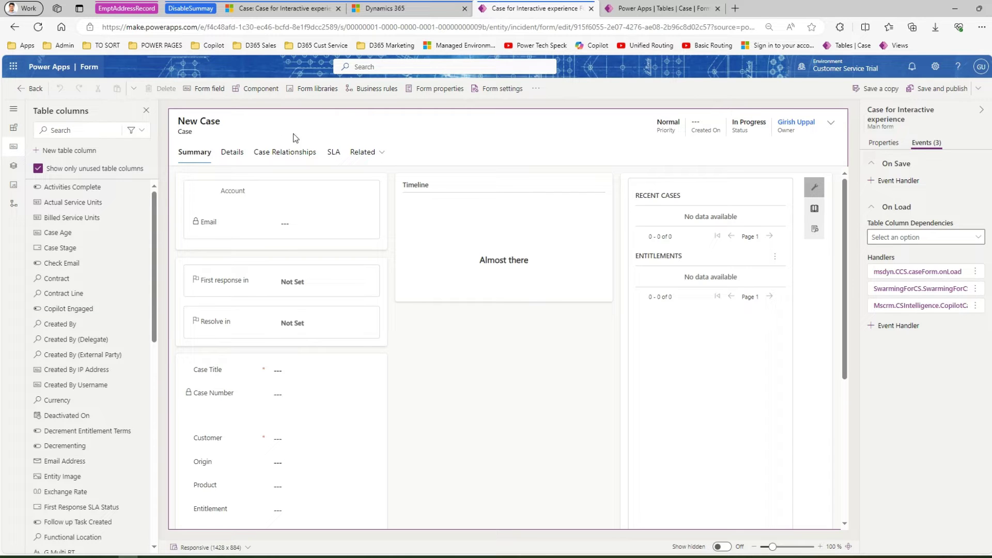
Check the Timeline, Summary tab and header properties, then show the main form's own properties.
{"action": "left_click", "coordinate": [436, 289]}
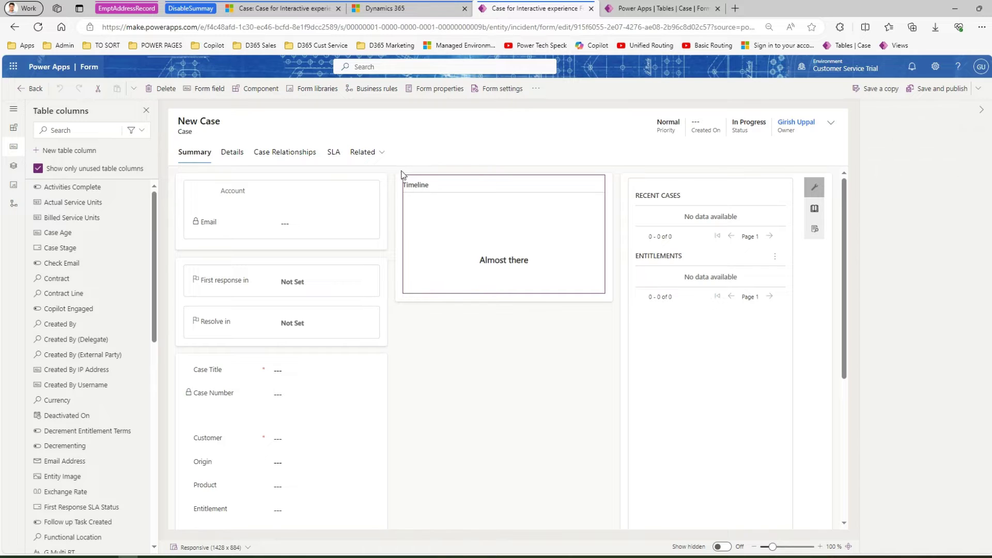
{"action": "left_click", "coordinate": [441, 354]}
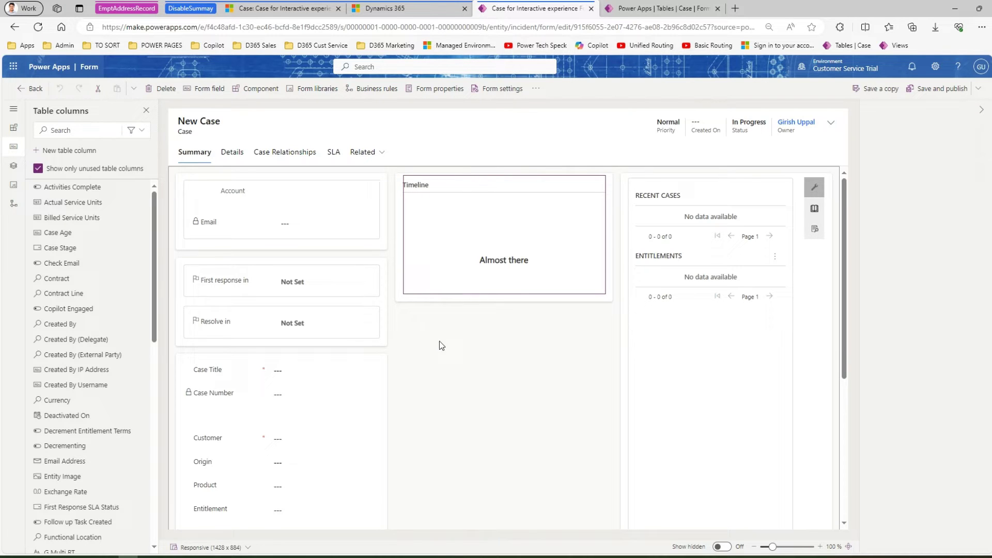
{"action": "left_click", "coordinate": [474, 370]}
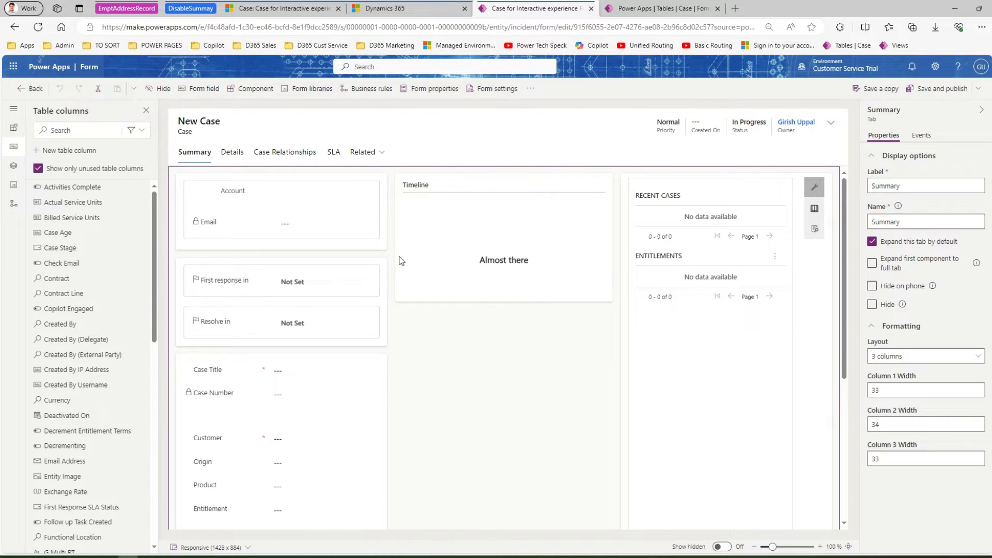
{"action": "left_click", "coordinate": [164, 130]}
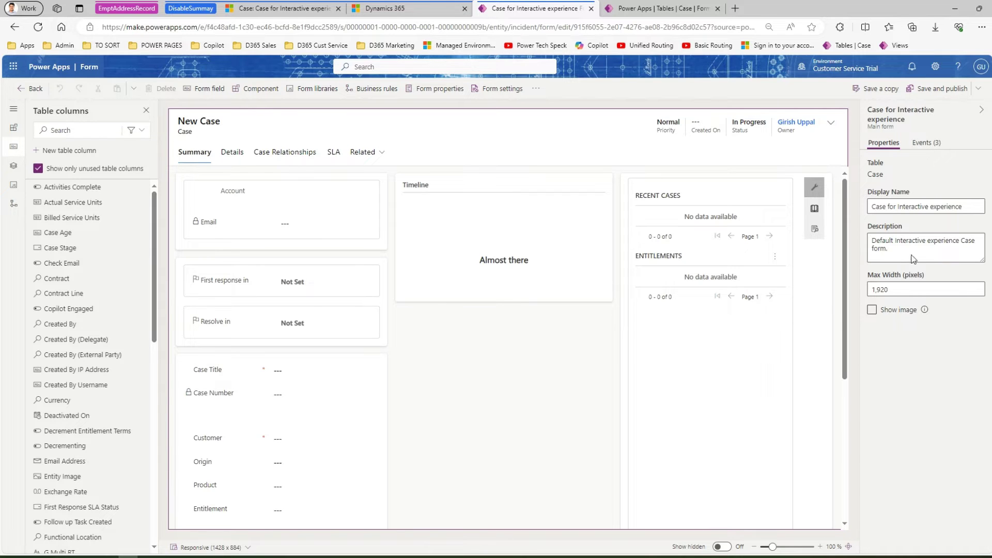
{"action": "left_click", "coordinate": [274, 130]}
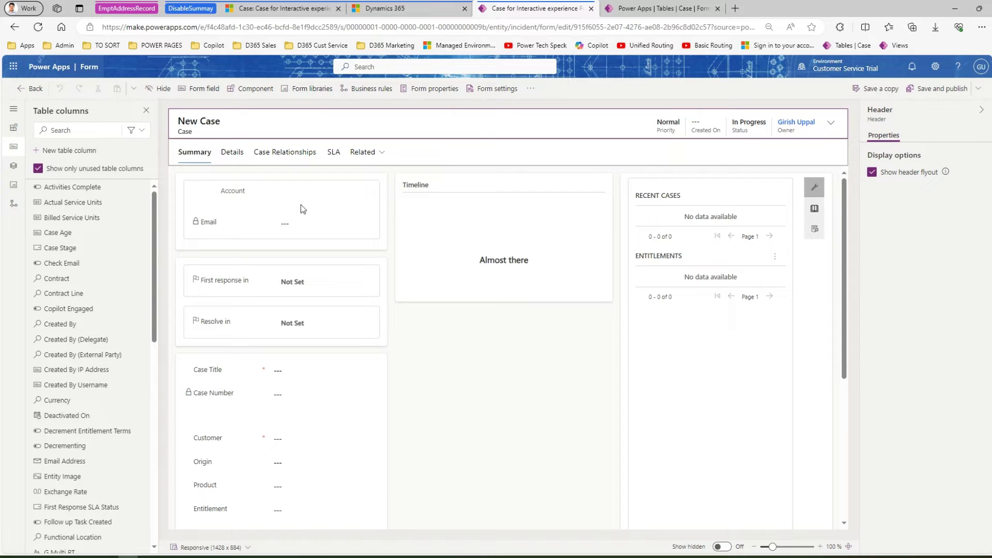
{"action": "left_click", "coordinate": [174, 183]}
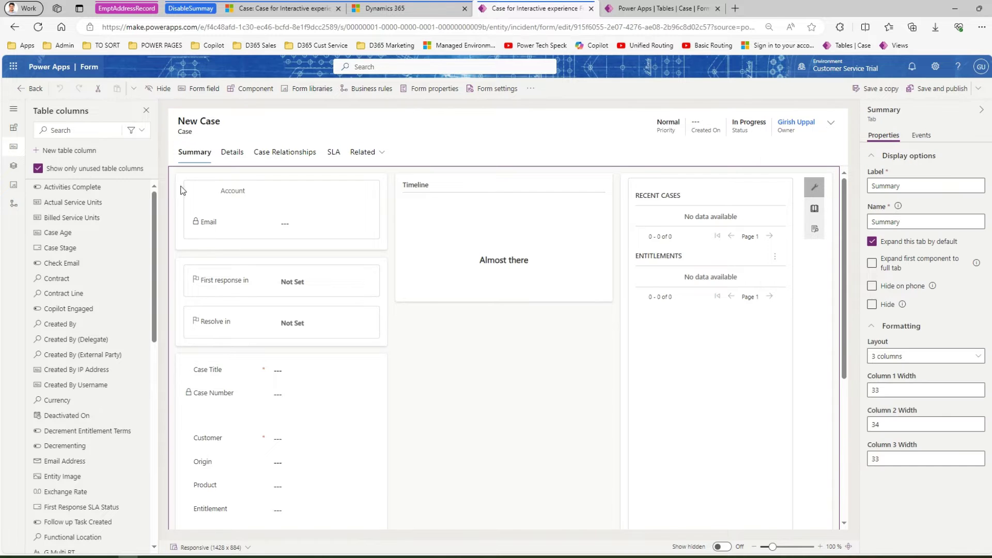
{"action": "left_click", "coordinate": [435, 210]}
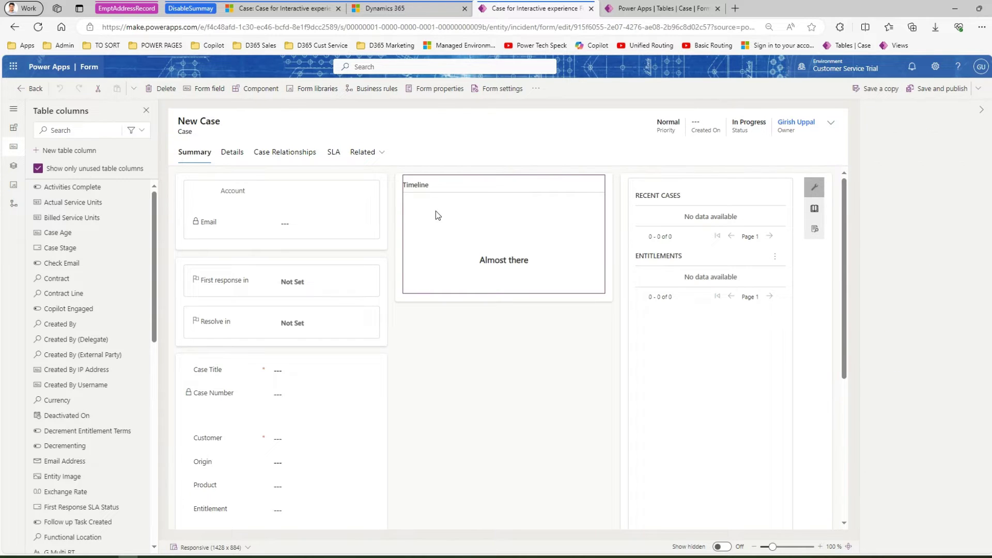
{"action": "left_click", "coordinate": [165, 124]}
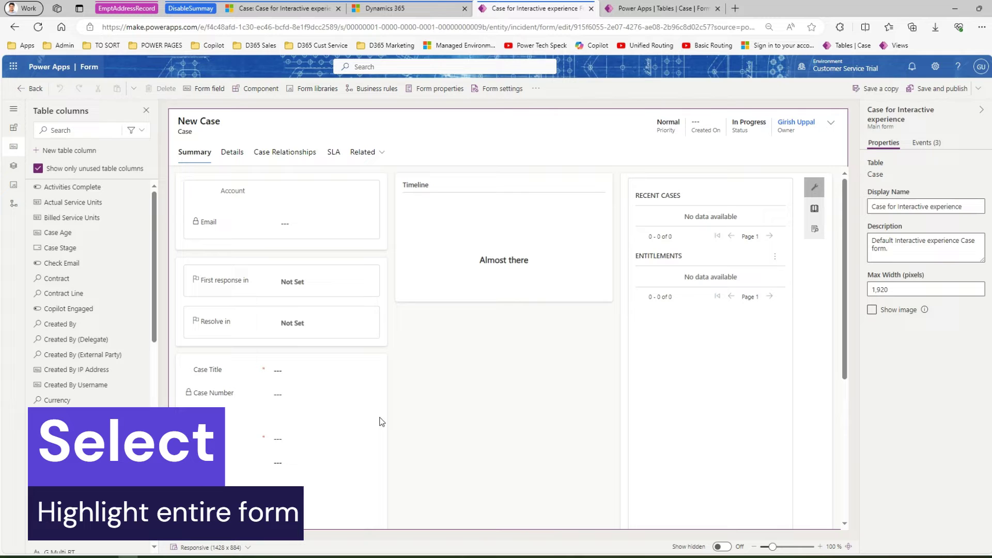
Under Events > On Load, open the Configure Event dialog of the CopilotCaseSummary handler.
{"action": "left_click", "coordinate": [935, 145]}
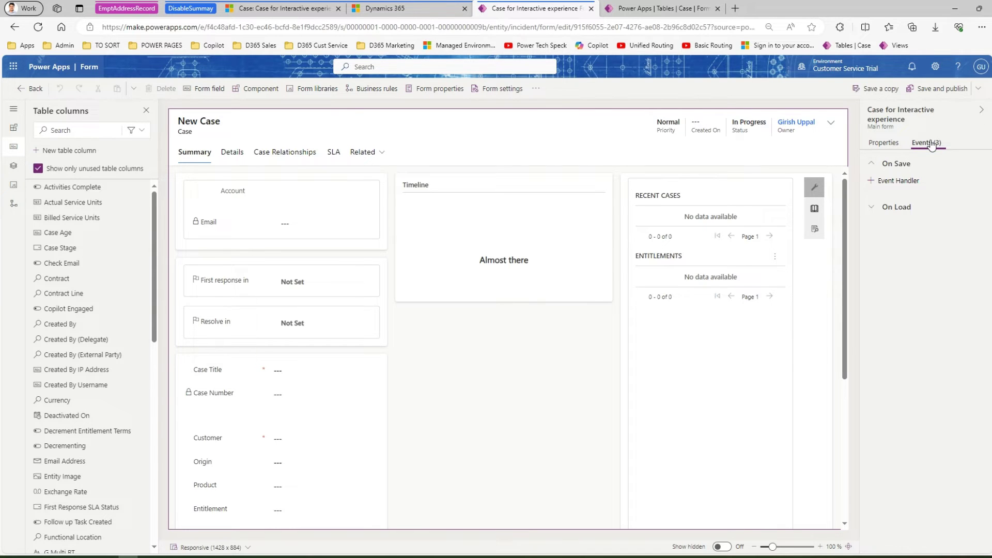
{"action": "left_click", "coordinate": [872, 208]}
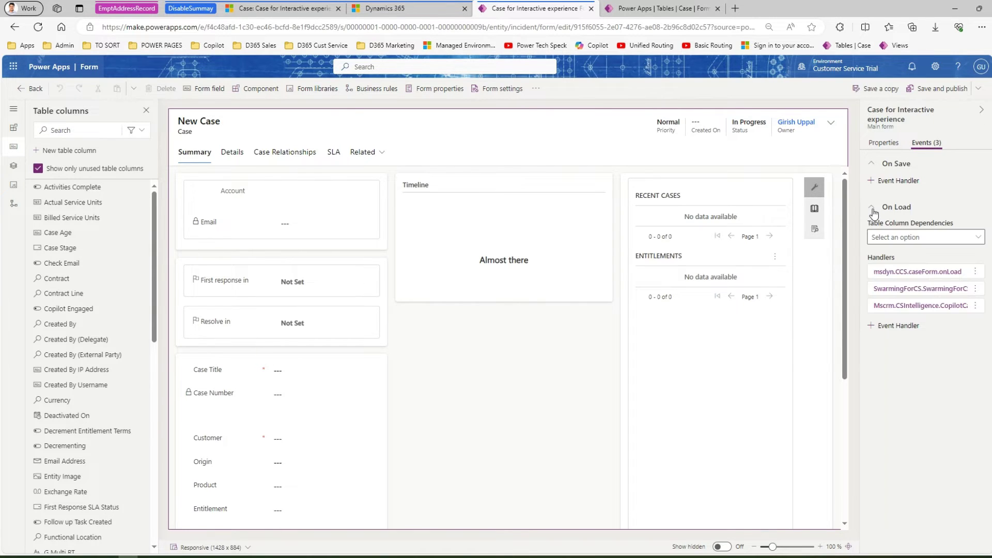
{"action": "left_click", "coordinate": [975, 307]}
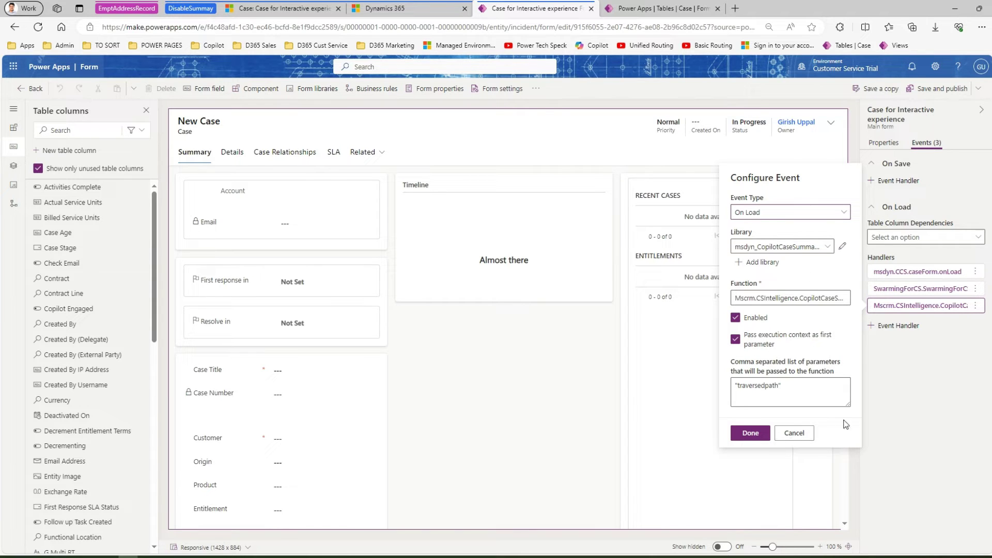
Disable the CopilotCaseSummary On Load handler, then Save and publish, which reports 'Form out of date'.
{"action": "left_click", "coordinate": [794, 434]}
{"action": "left_click", "coordinate": [976, 308]}
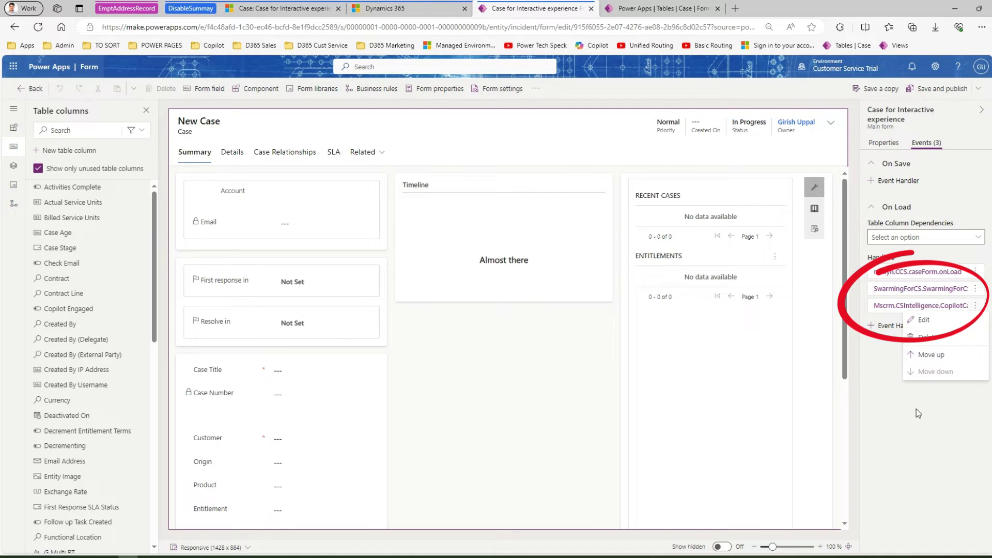
{"action": "left_click", "coordinate": [925, 391]}
{"action": "left_click", "coordinate": [958, 309]}
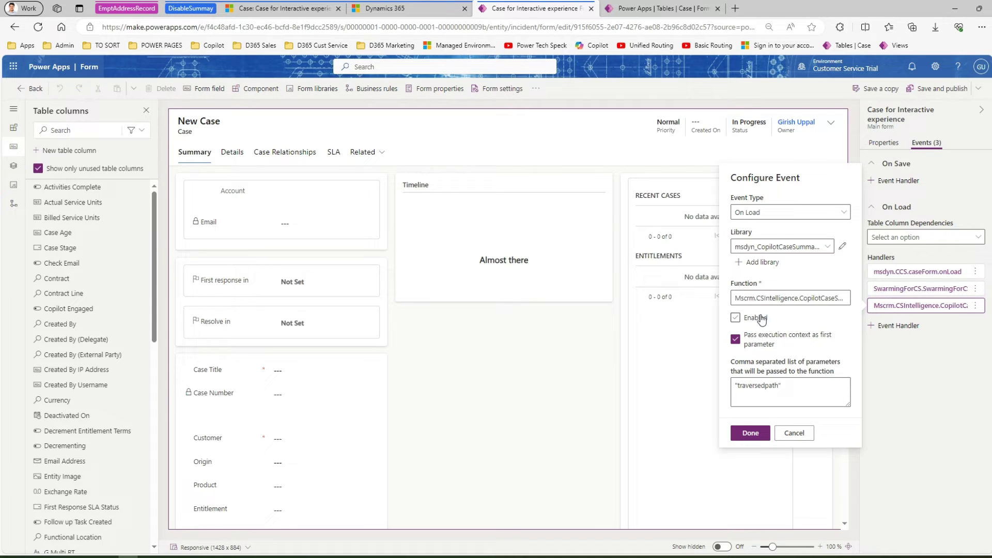
{"action": "left_click", "coordinate": [749, 434]}
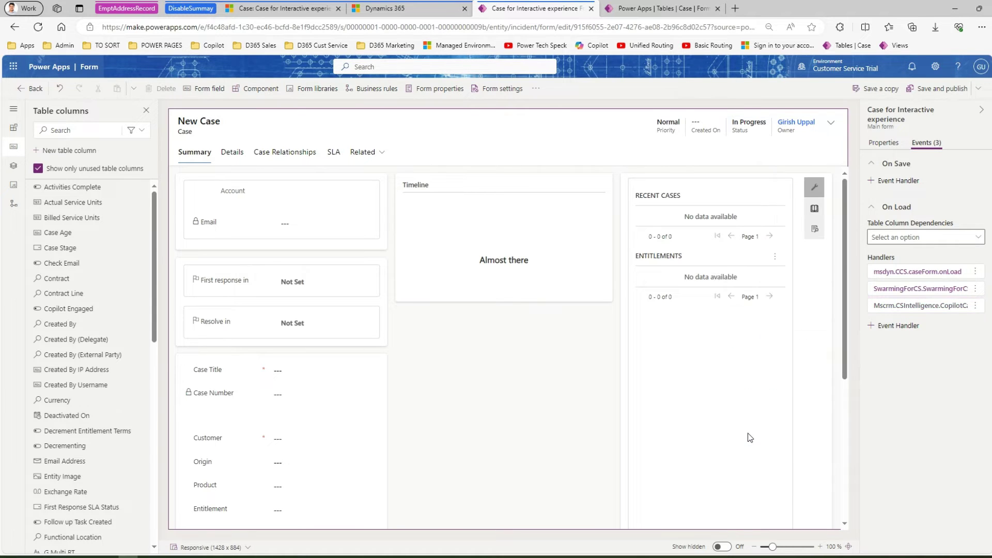
{"action": "left_click", "coordinate": [923, 88]}
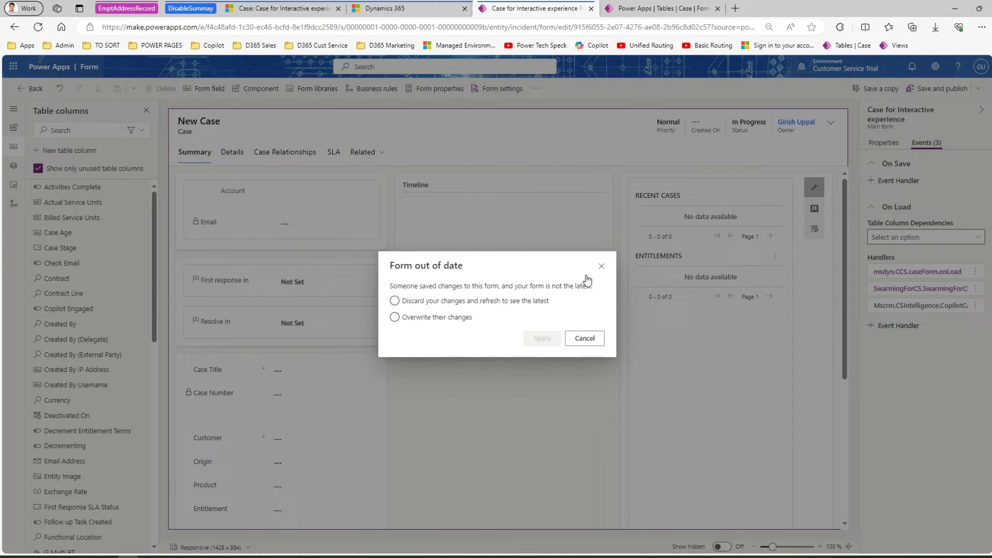
Publish the form over others' saved changes, confirm the Copilot summary handler stays disabled, and return to the case.
{"action": "left_click", "coordinate": [447, 320]}
{"action": "left_click", "coordinate": [541, 339]}
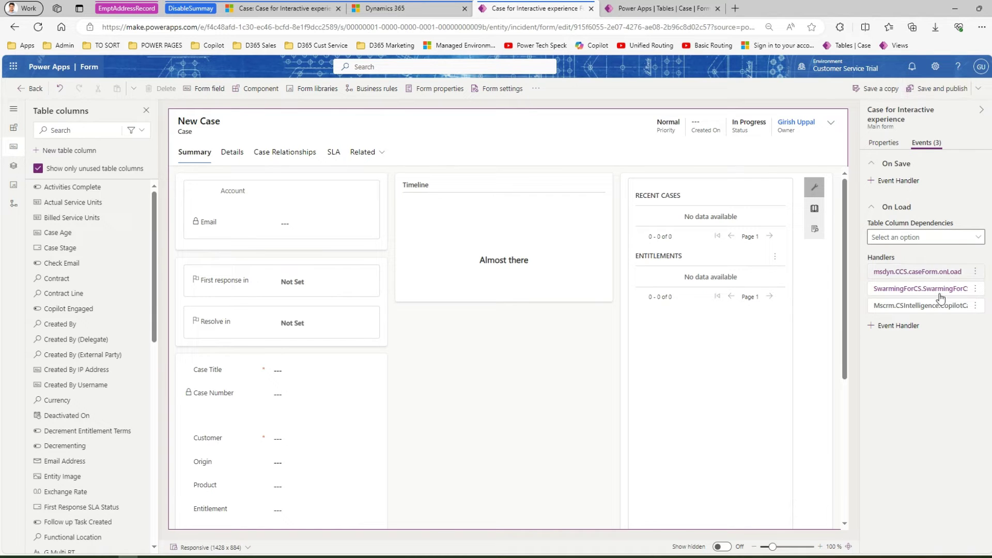
{"action": "left_click", "coordinate": [928, 309]}
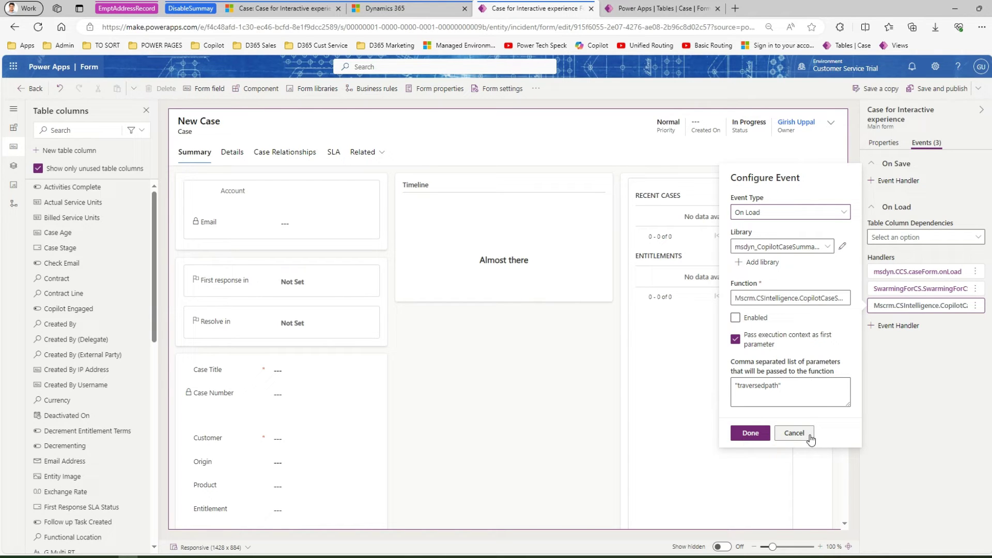
{"action": "left_click", "coordinate": [299, 9]}
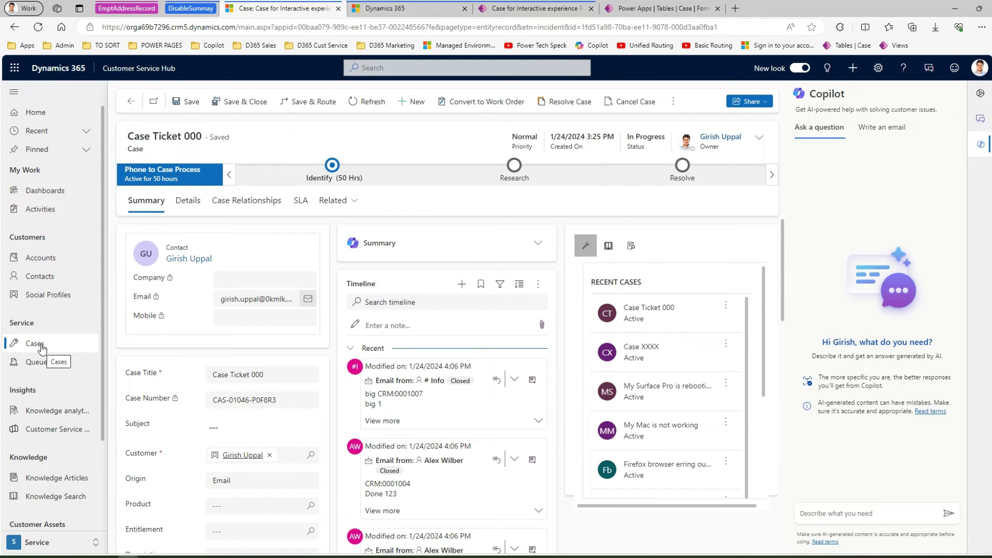
Open the My Active Cases list, close the Copilot pane, and wait out the unresponsive-page prompt.
{"action": "left_click", "coordinate": [42, 350]}
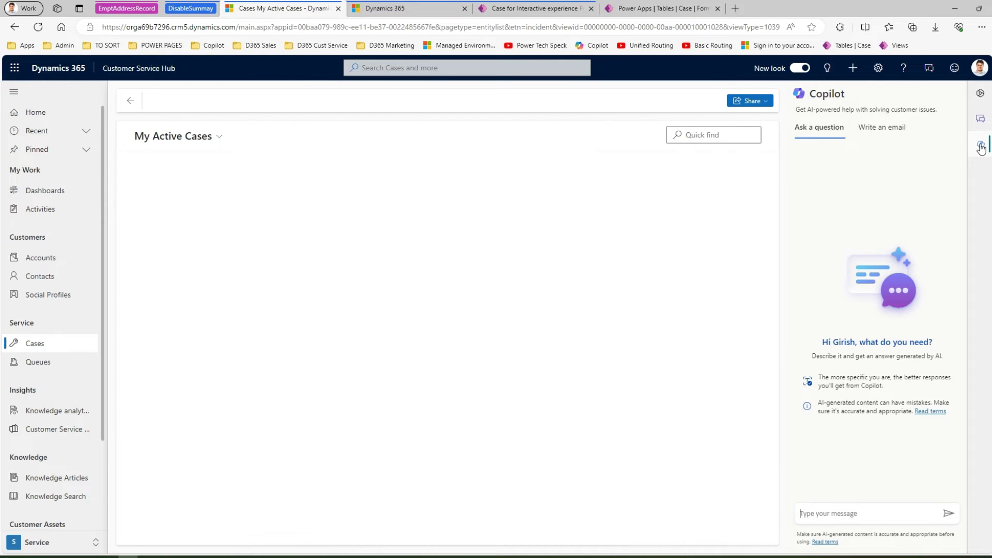
{"action": "left_click", "coordinate": [981, 147]}
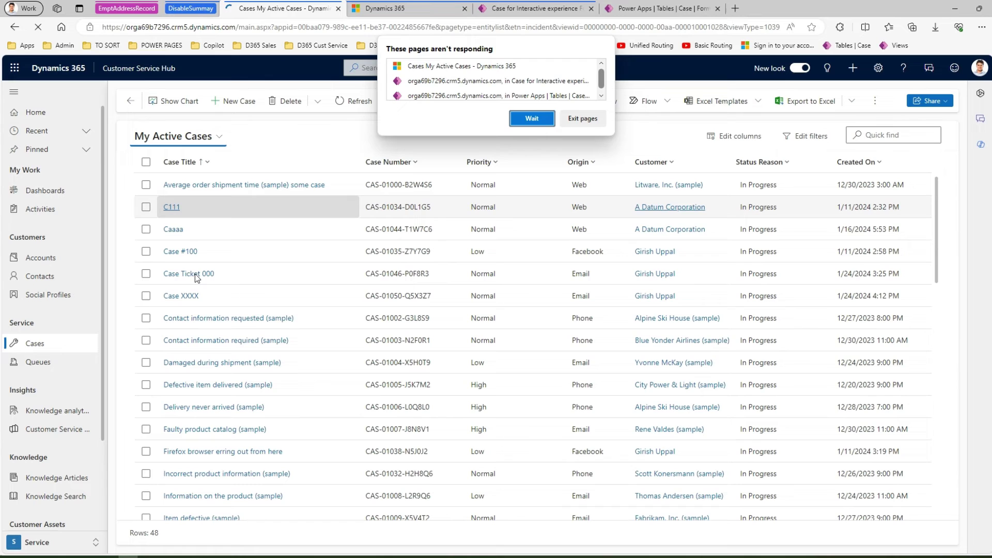
{"action": "left_click", "coordinate": [529, 122]}
{"action": "left_click", "coordinate": [533, 120]}
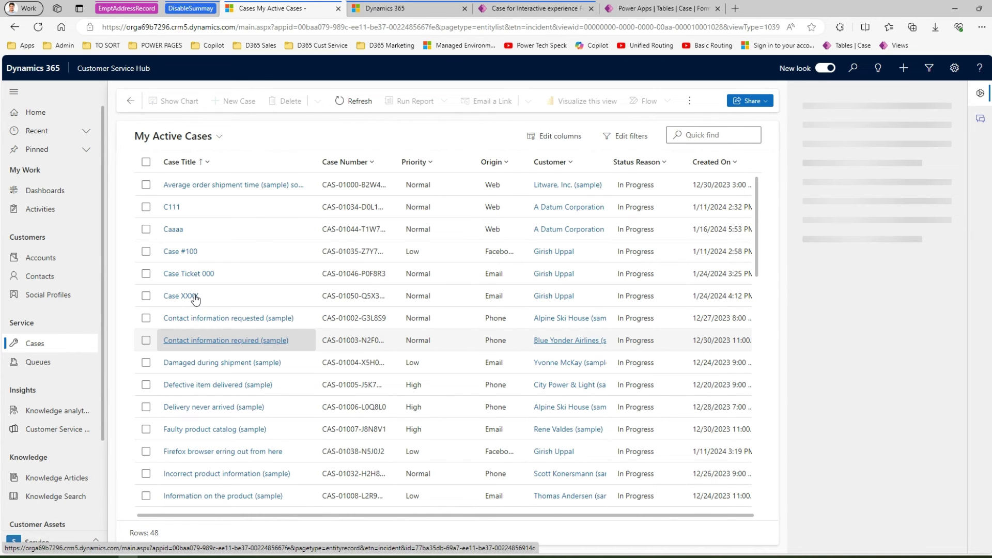
Open the Case XXXX record from the My Active Cases grid.
{"action": "left_click", "coordinate": [195, 299]}
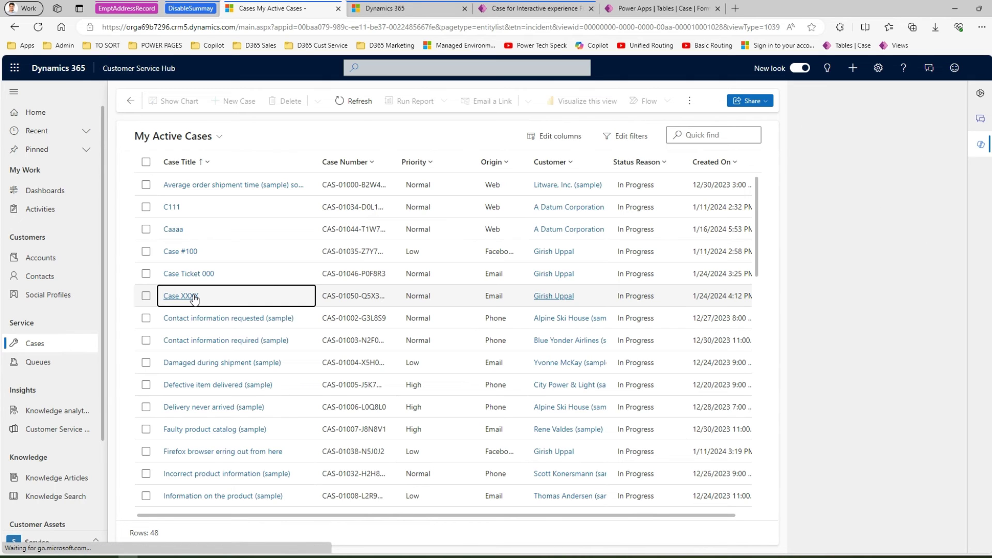
{"action": "left_click", "coordinate": [194, 299]}
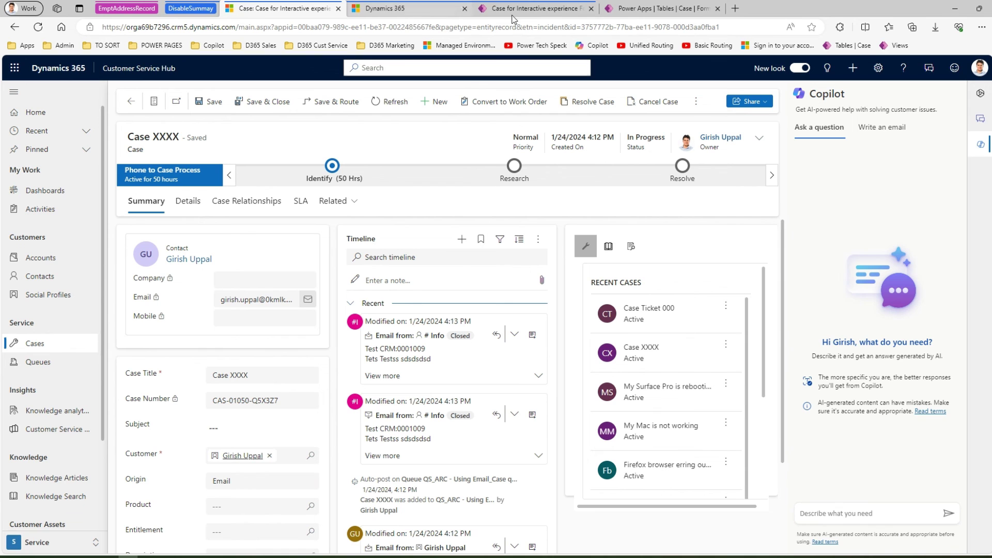
Check the disabled handler in the form editor, then go back to the Case XXXX record.
{"action": "left_click", "coordinate": [552, 12]}
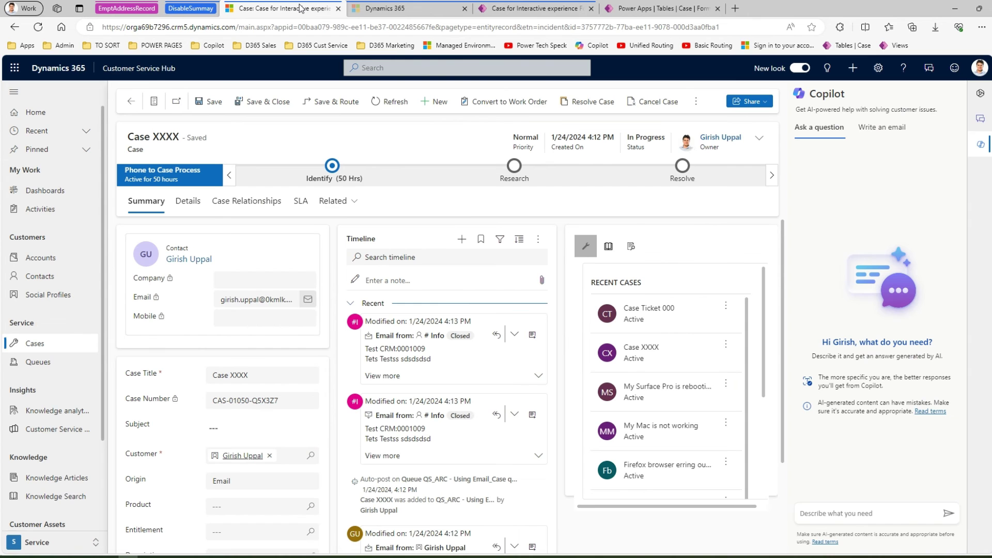
{"action": "left_click", "coordinate": [302, 9]}
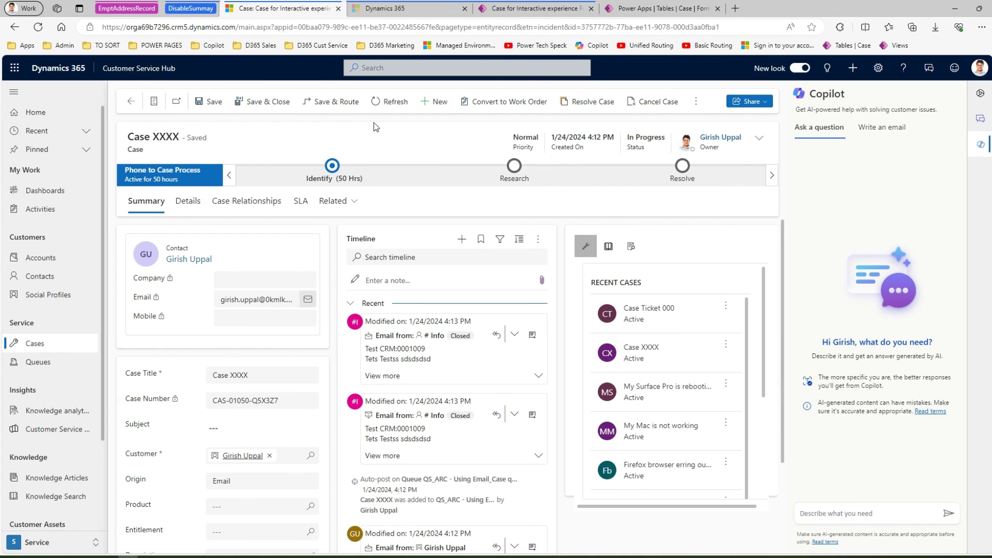